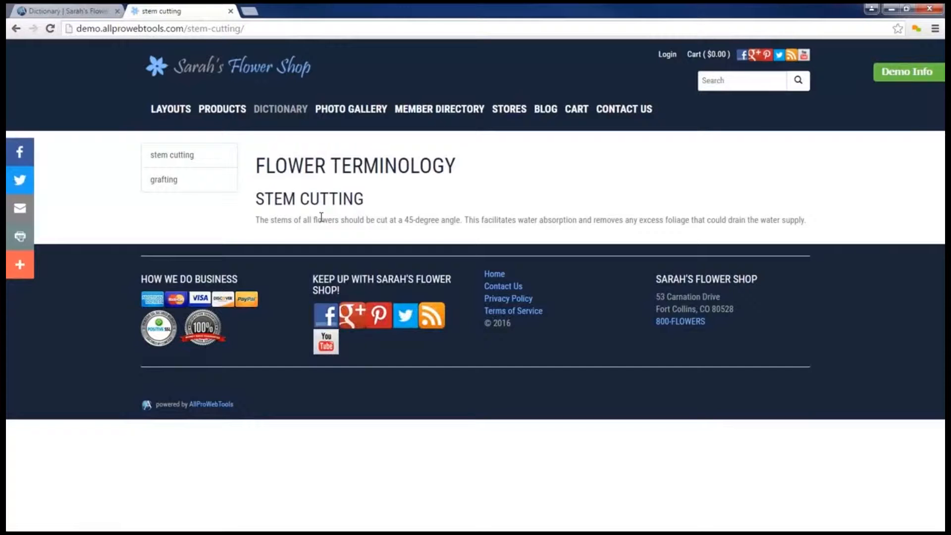
Step: View the Stem Cutting Technique blog post on the public site and check its linked stem cutting terms
click(545, 110)
click(262, 291)
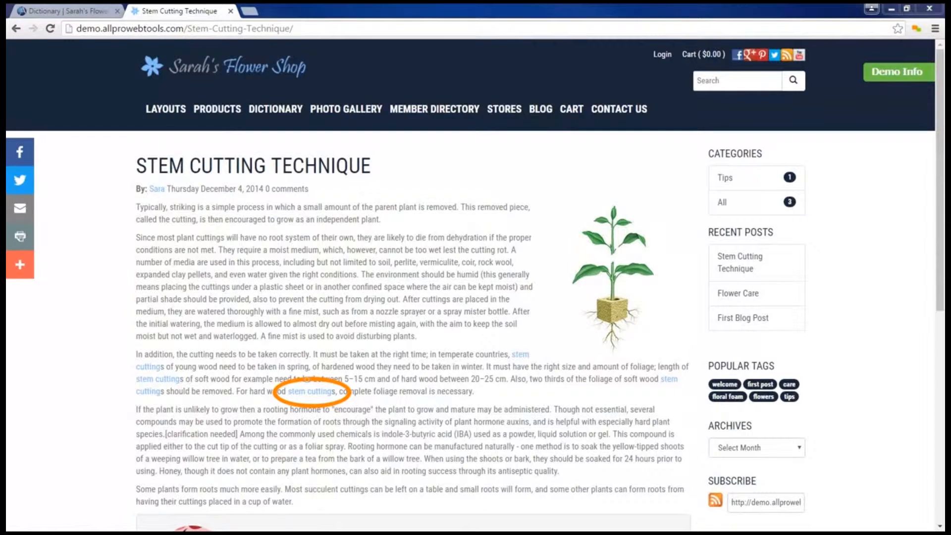
click(306, 394)
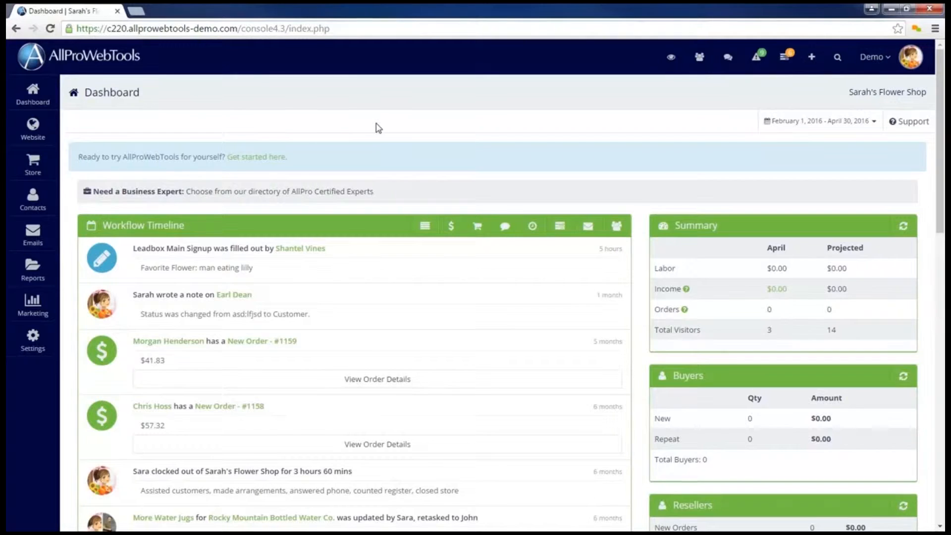
Step: Open the website's Dictionary management page and review its existing terms and dictionary settings
click(44, 133)
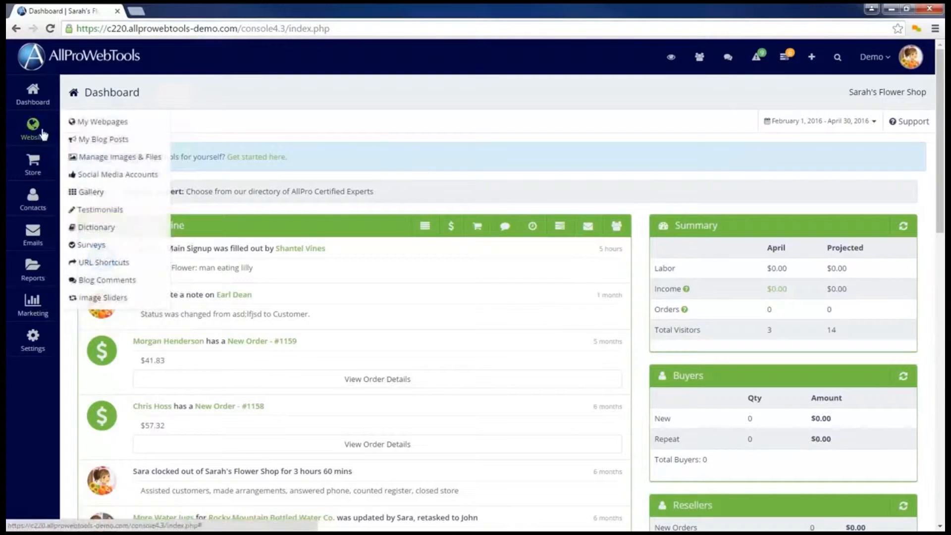
click(110, 231)
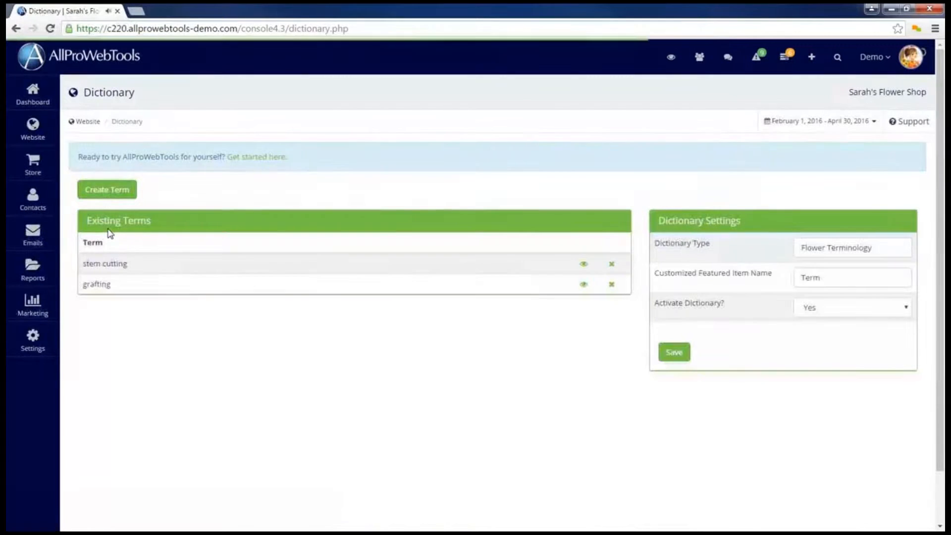
mouse_move(212, 206)
mouse_down()
mouse_move(122, 210)
mouse_move(94, 313)
mouse_move(231, 233)
mouse_move(195, 213)
mouse_up()
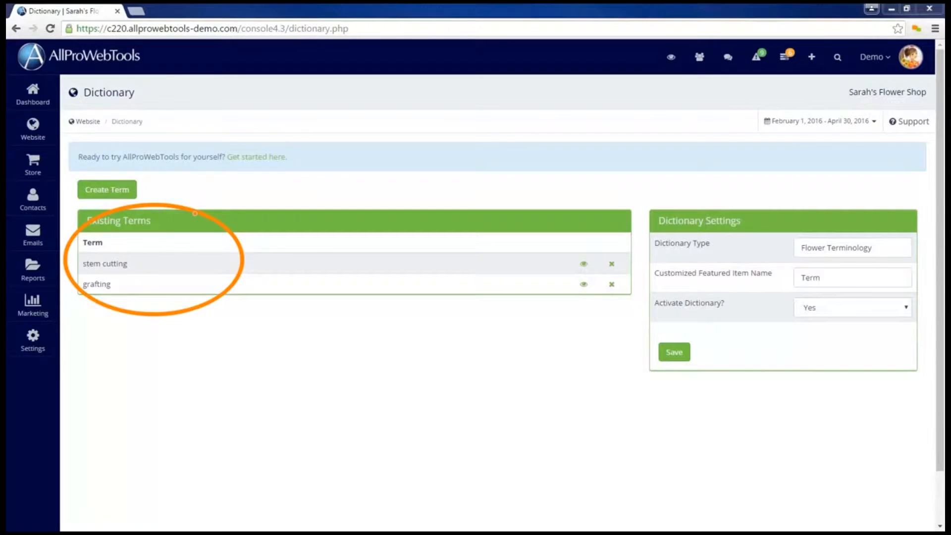
mouse_move(134, 171)
mouse_down()
mouse_move(106, 175)
mouse_move(157, 187)
mouse_move(111, 179)
mouse_up()
mouse_move(706, 202)
mouse_down()
mouse_move(664, 210)
mouse_move(684, 208)
mouse_up()
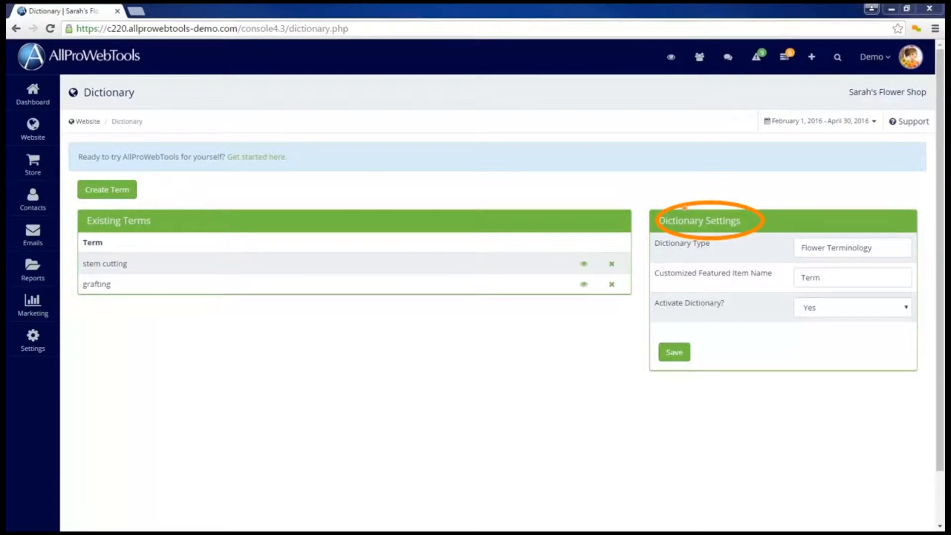
drag(647, 243, 729, 244)
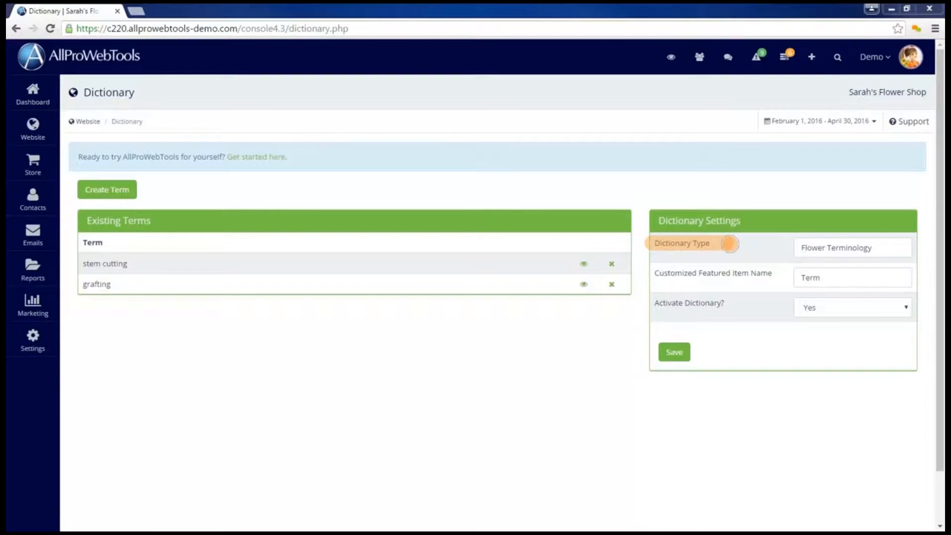
drag(647, 273, 789, 277)
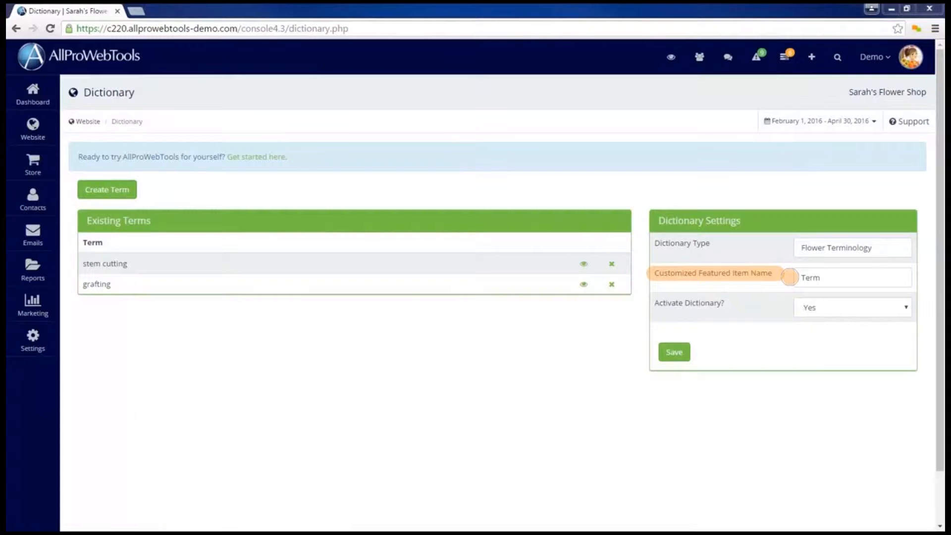
Step: Change the dictionary's customized featured item name to "Flower Term"
click(803, 278)
text(Flower)
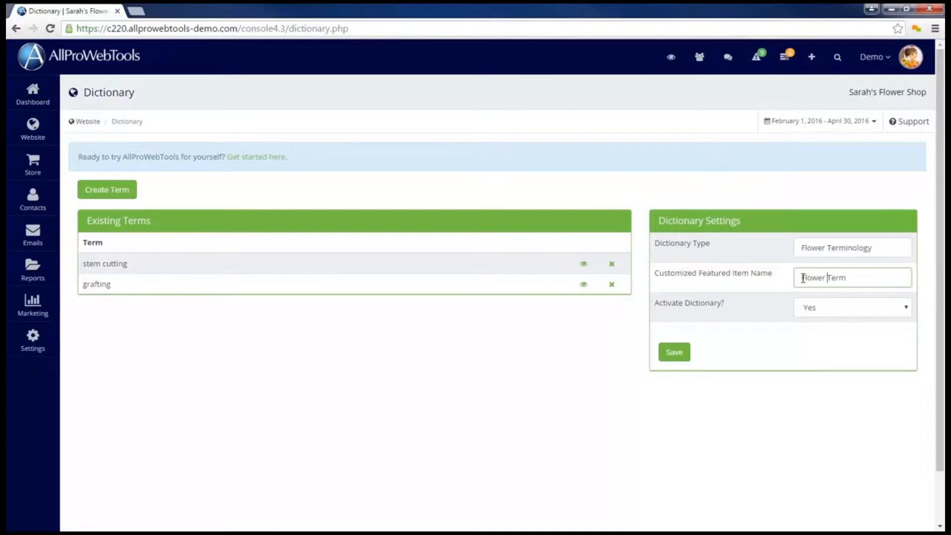
click(797, 287)
drag(643, 304, 757, 306)
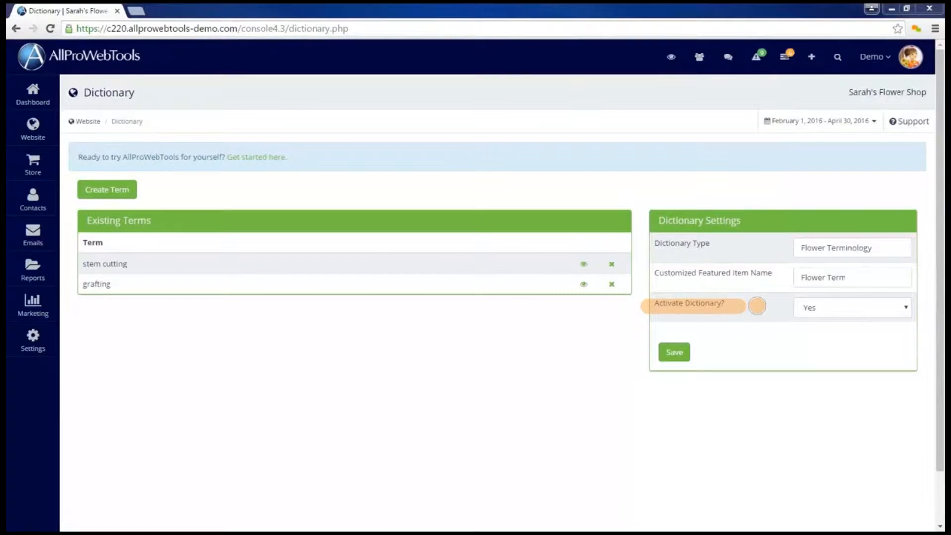
key(Escape)
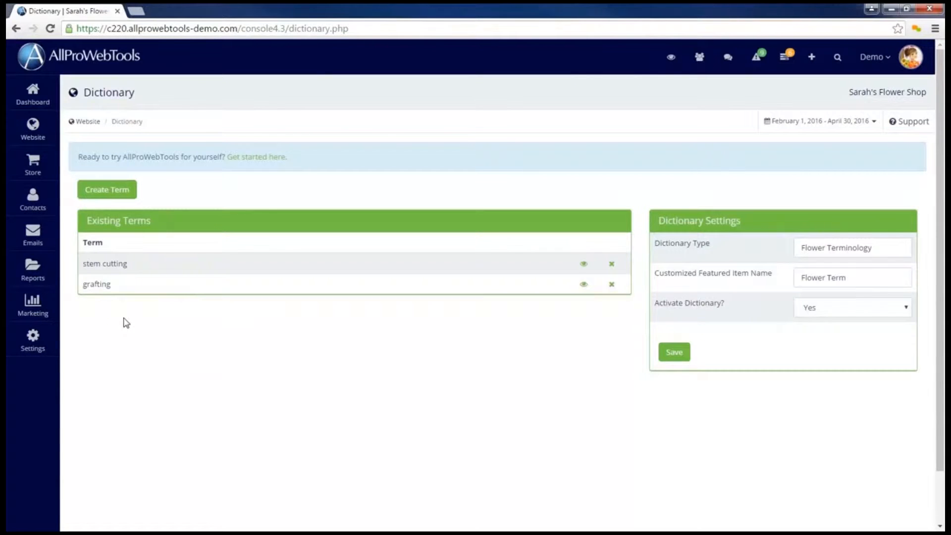
Step: Switch the dictionary's activation to No and back to Yes, and save the dictionary settings
click(830, 314)
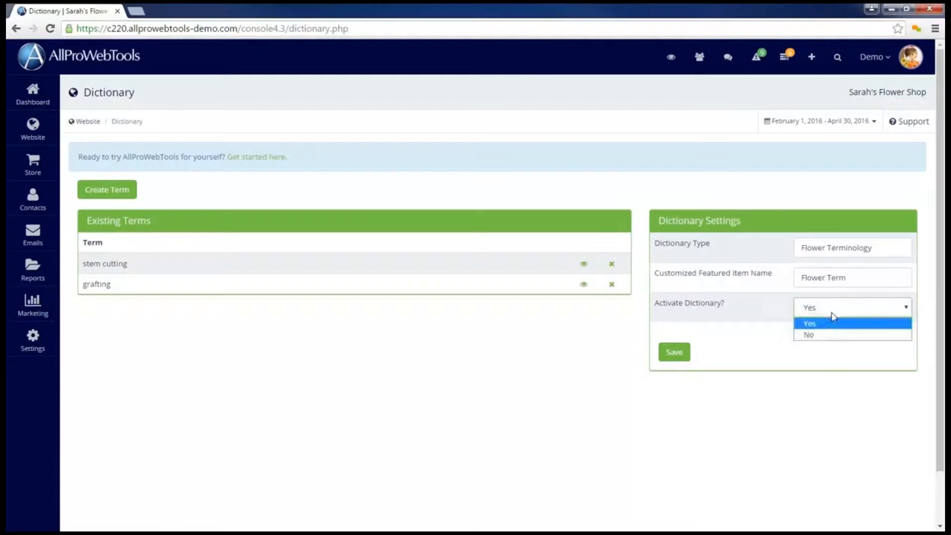
click(830, 336)
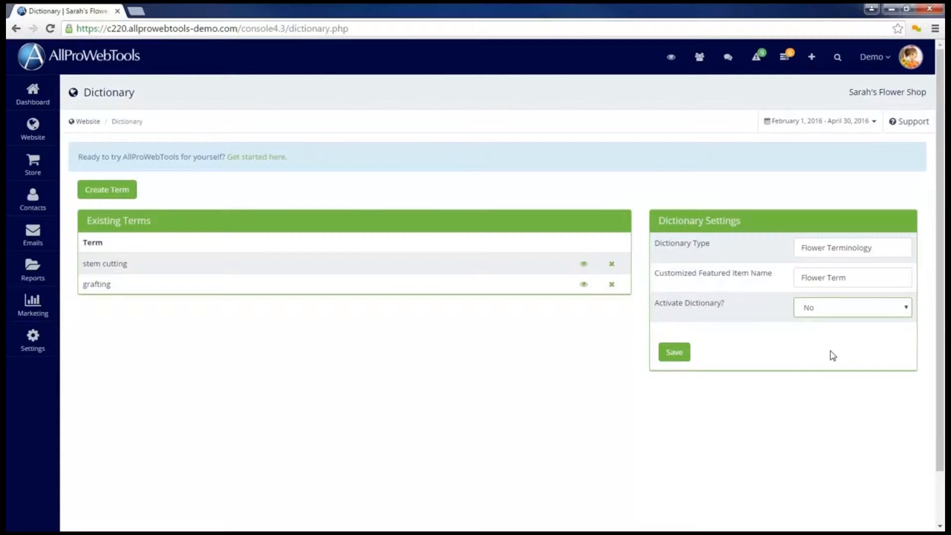
click(838, 314)
click(835, 324)
click(676, 351)
Step: Create a new dictionary term and name it "seedling"
click(132, 193)
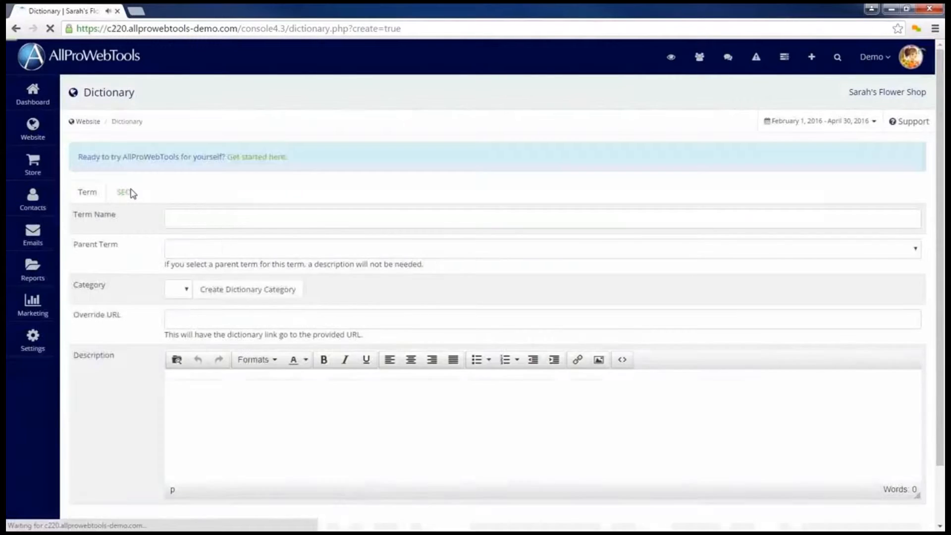
click(191, 220)
text(seedling)
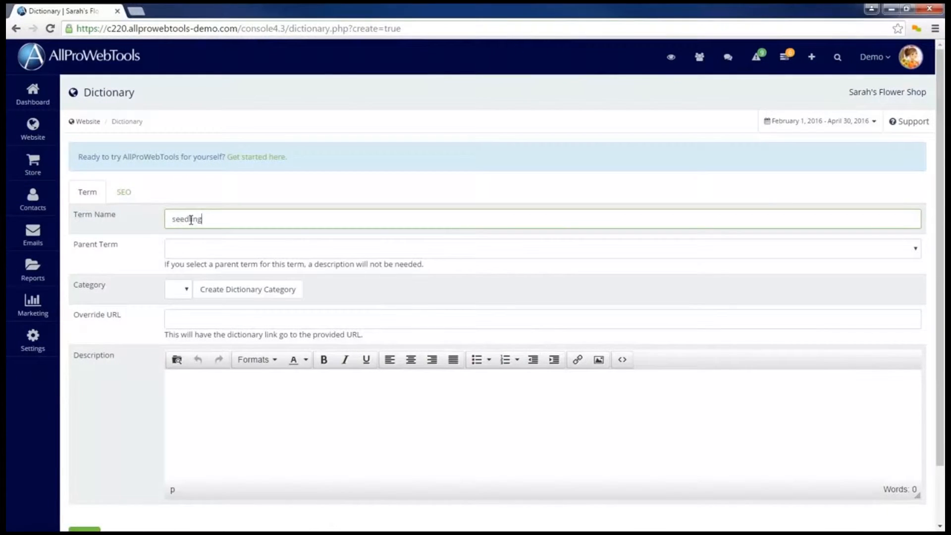
click(238, 277)
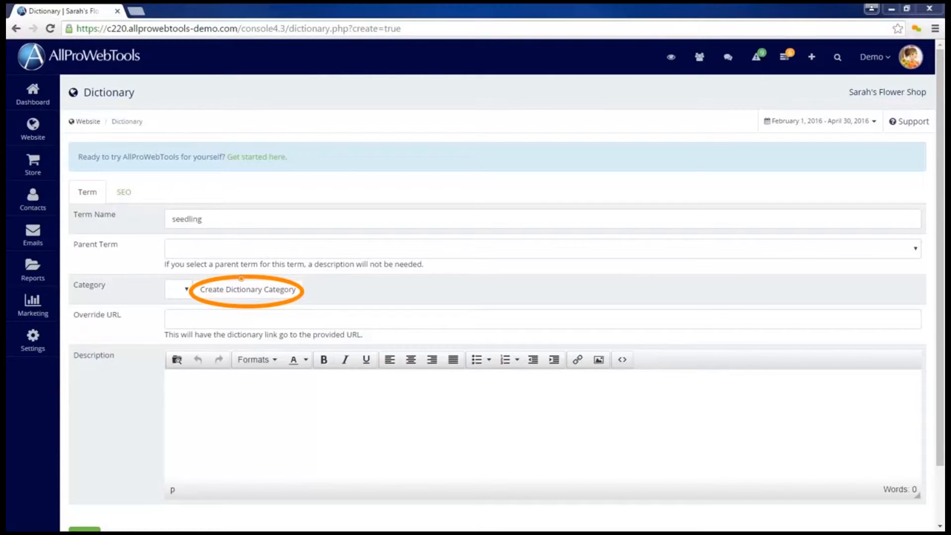
click(188, 323)
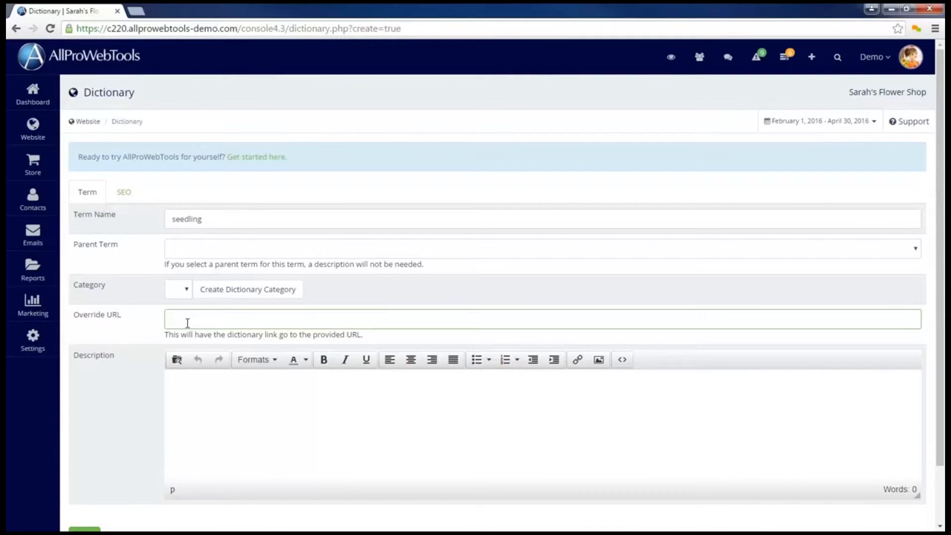
text(http://www.seedling.com)
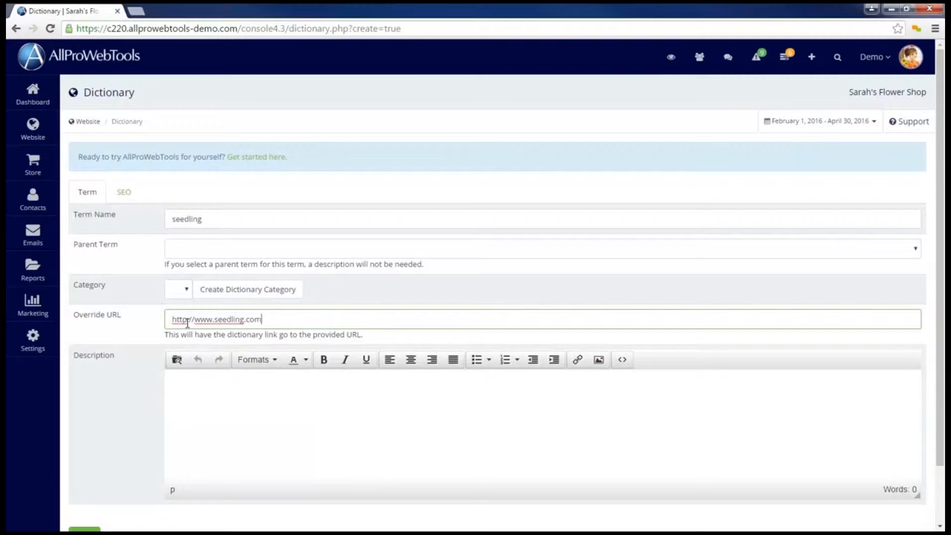
key(BackSpace)
key(BackSpace)
key(BackSpace)
key(BackSpace)
key(BackSpace)
key(BackSpace)
key(BackSpace)
key(BackSpace)
key(BackSpace)
key(BackSpace)
key(BackSpace)
key(BackSpace)
key(BackSpace)
key(BackSpace)
key(BackSpace)
key(BackSpace)
key(BackSpace)
key(BackSpace)
key(BackSpace)
key(BackSpace)
key(BackSpace)
key(BackSpace)
key(BackSpace)
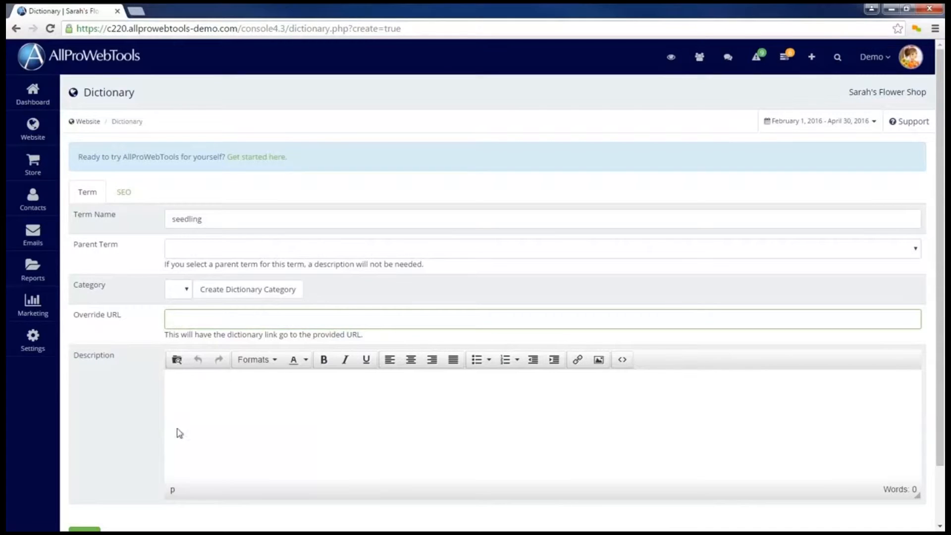
Step: Paste the copied seedling definition into the term's description
click(216, 386)
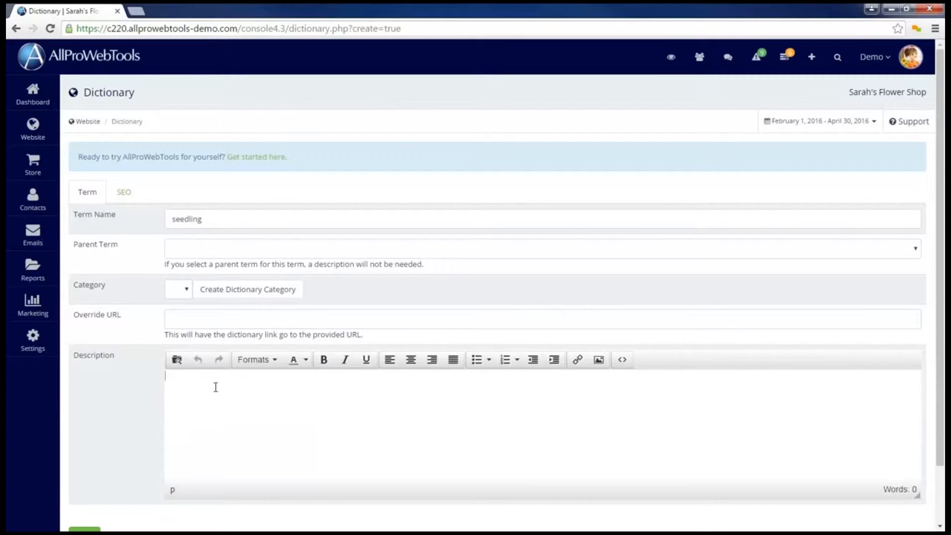
text(A seedling is a young plant sporophyte developing out of a plant embryo from a seed. Seedling development starts with germination of the seed. A typical young seedling consists of three main parts: the radicle (embryonic root), the hypocotyl (embryonic shoot), and the cotyledons (seed leaves). The two classes of flowering plants (angiosperms) are distinguished by their numbers of seed leaves: monocotyledons (monocots) have one blade-shaped cotyledon, whereas dicotyledons (dicots) possess two round cotyledons. Gymnosperms are more varied. For example, pine seedlings have up to eight cotyledons. The seedlings of some flowering plants have no cotyledons at all. These are said to be acotyledons.)
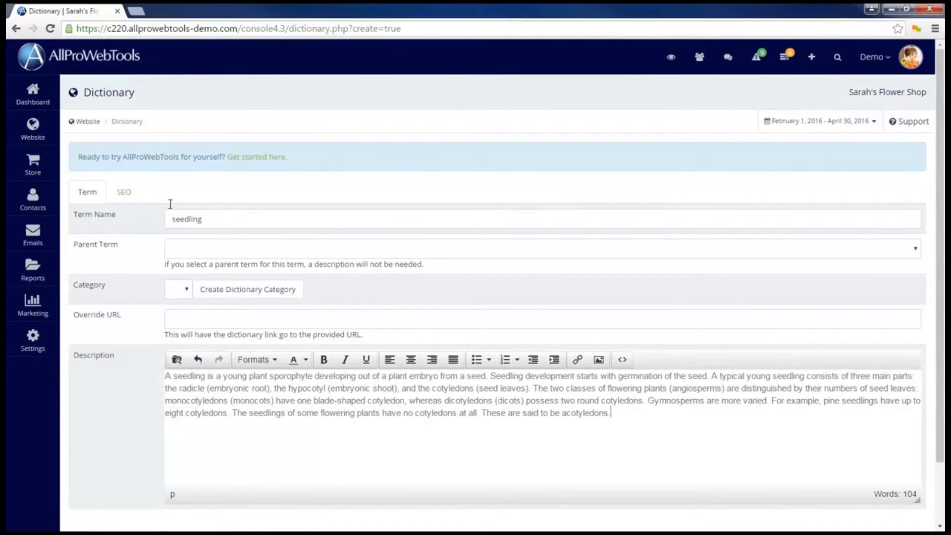
Step: Look through the term's SEO fields, leaving them blank, and save the term, returning to the dictionary overview
click(124, 192)
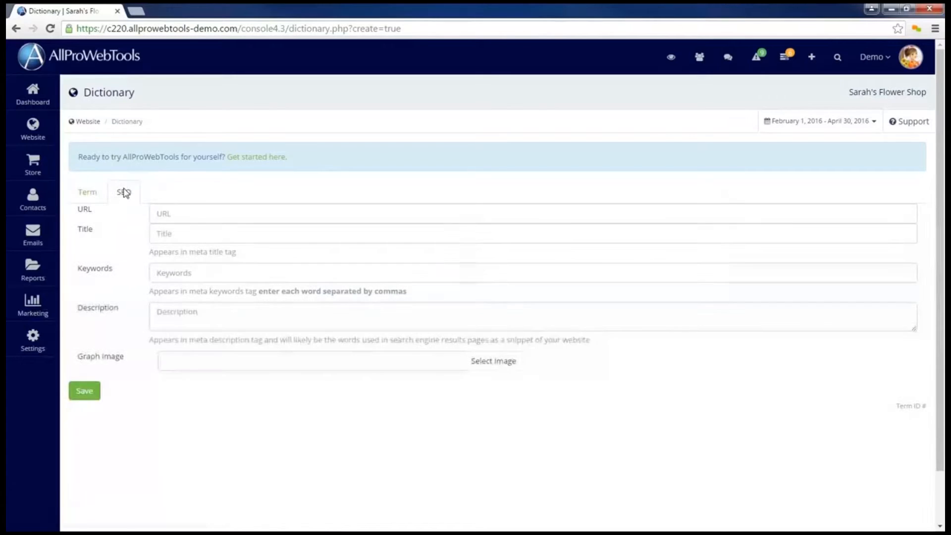
click(189, 272)
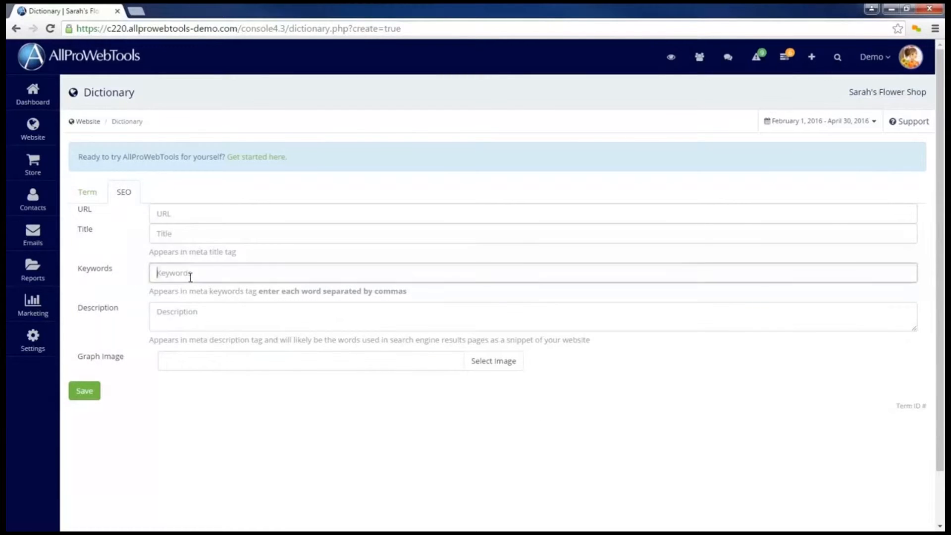
click(189, 315)
click(189, 360)
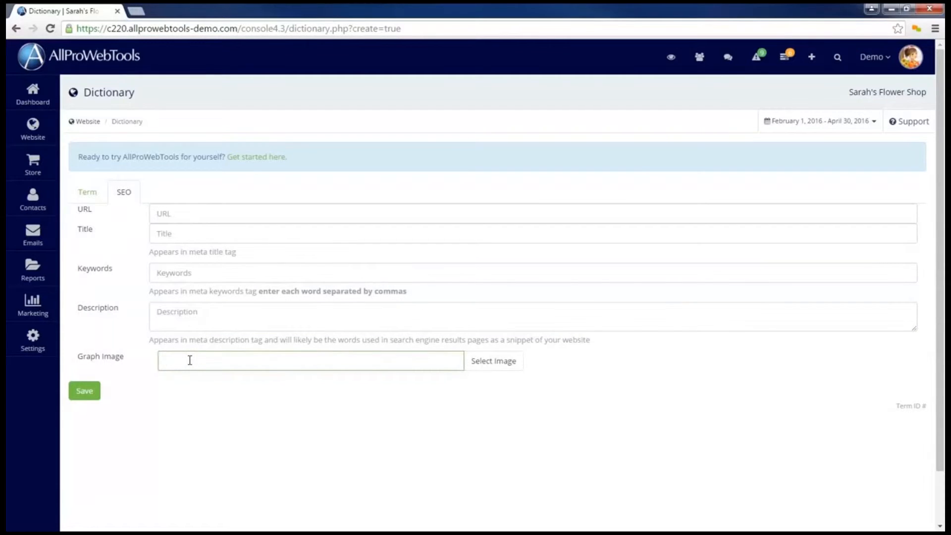
click(89, 393)
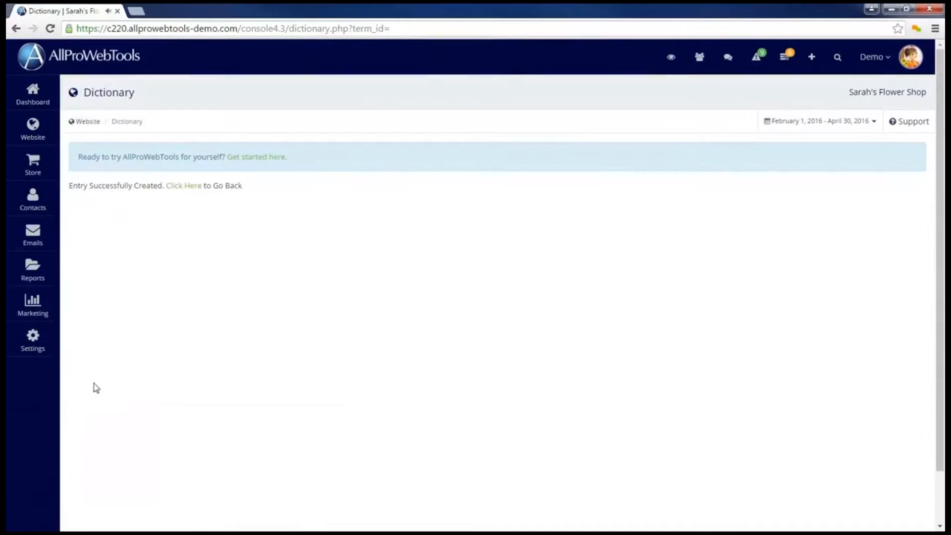
click(188, 192)
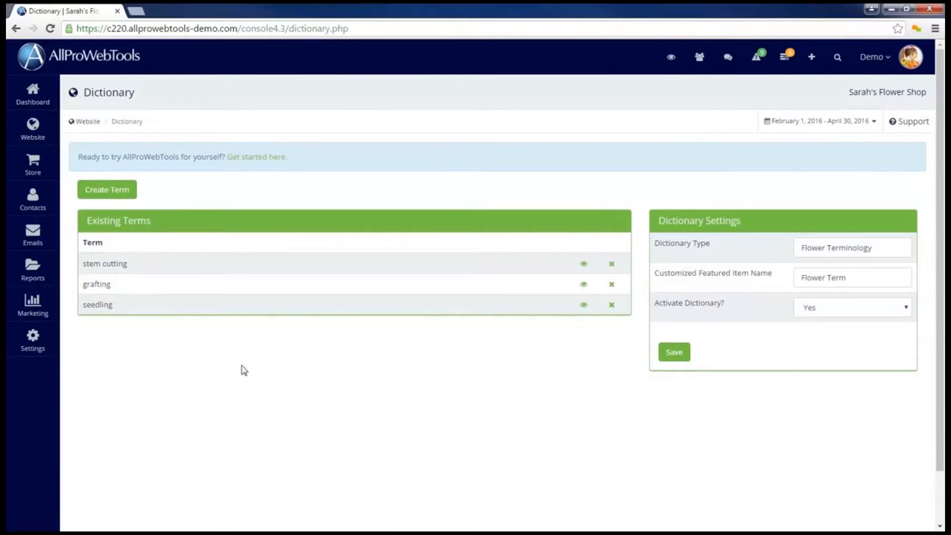
Step: View the seedling term's public page and follow its link in the Stem Cutting Technique blog post
click(584, 306)
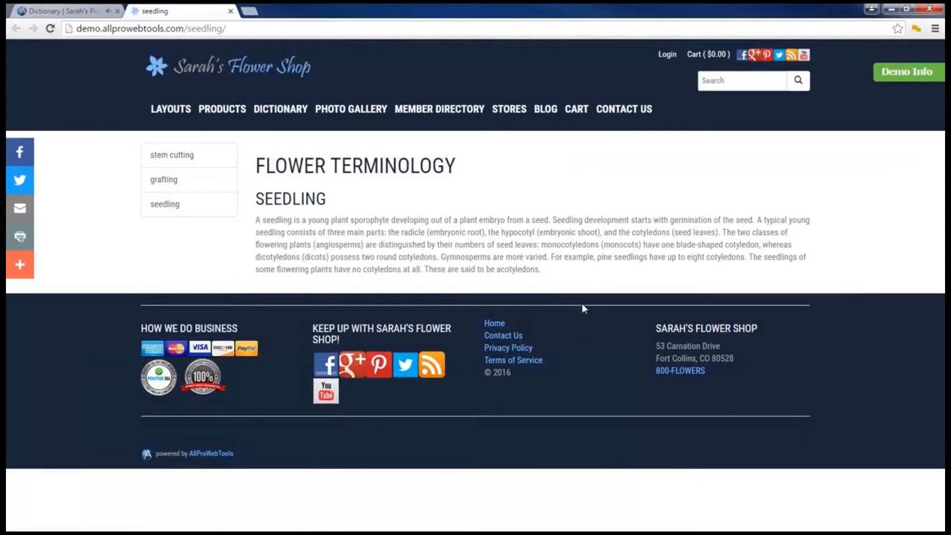
click(547, 110)
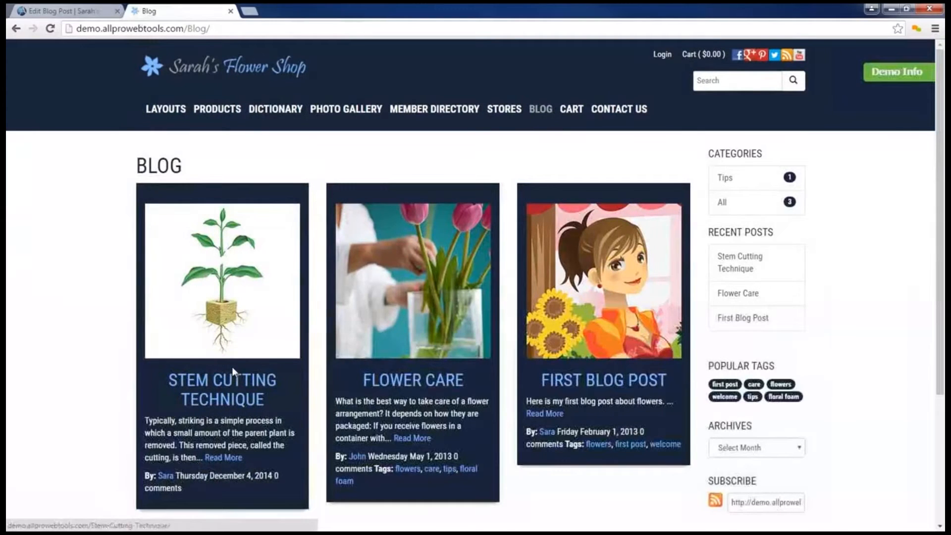
click(230, 373)
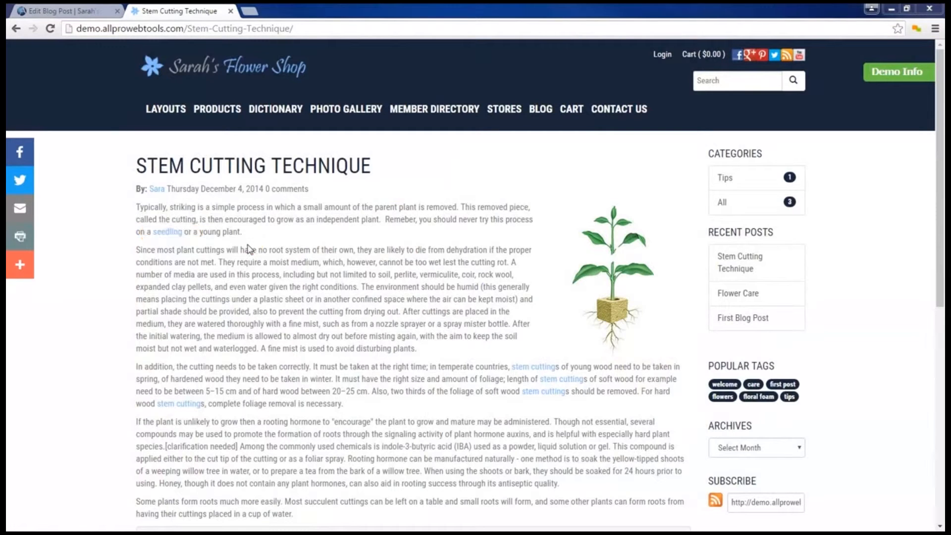
click(177, 234)
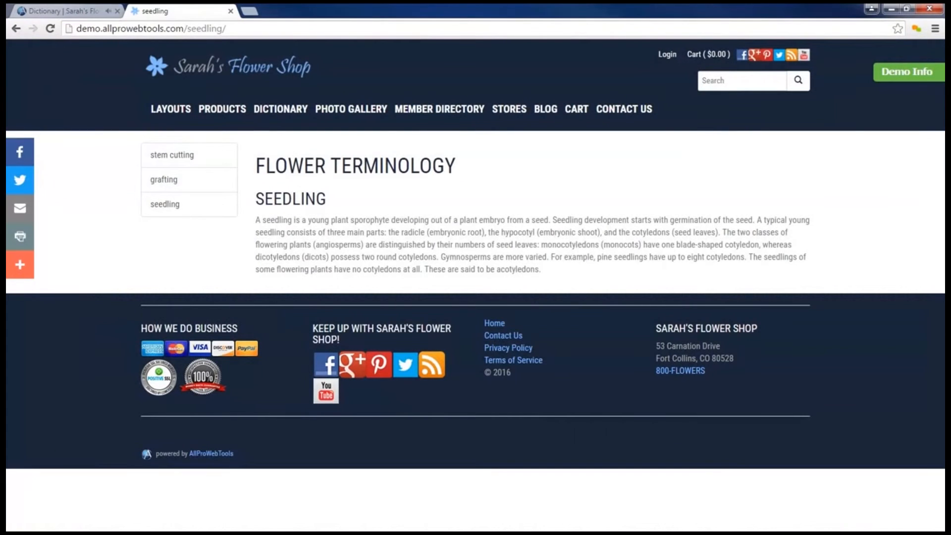
Step: Return to the dictionary console and create another term with the capitalized name "Seedling"
click(78, 14)
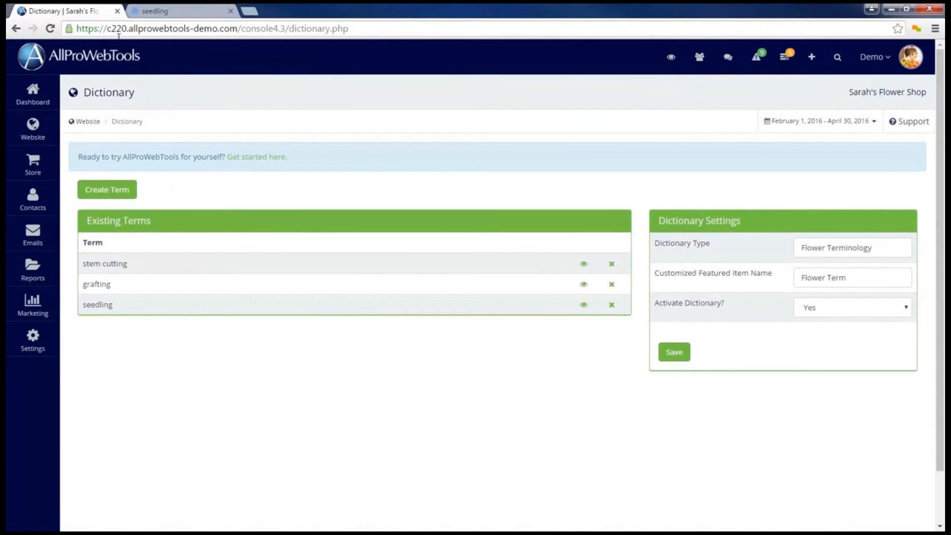
click(106, 197)
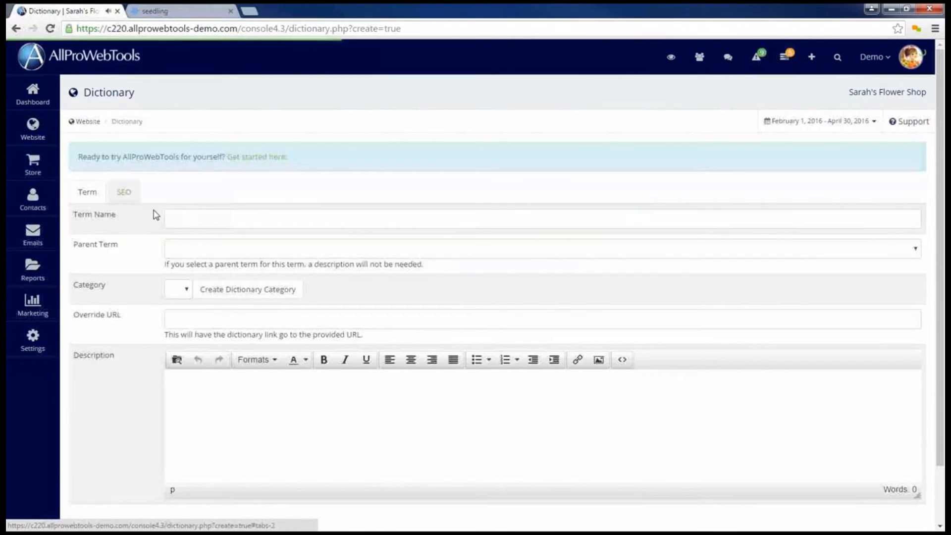
click(185, 220)
text(Seedling)
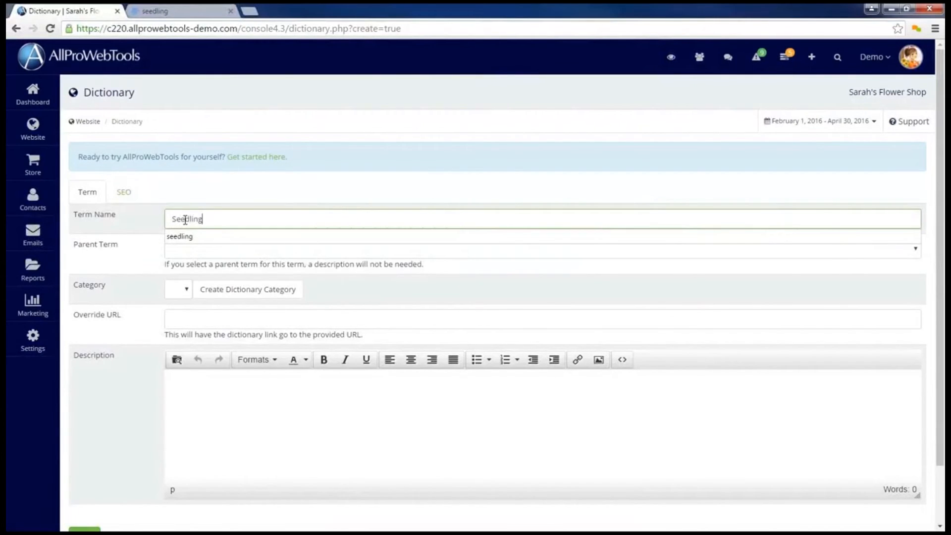
click(193, 200)
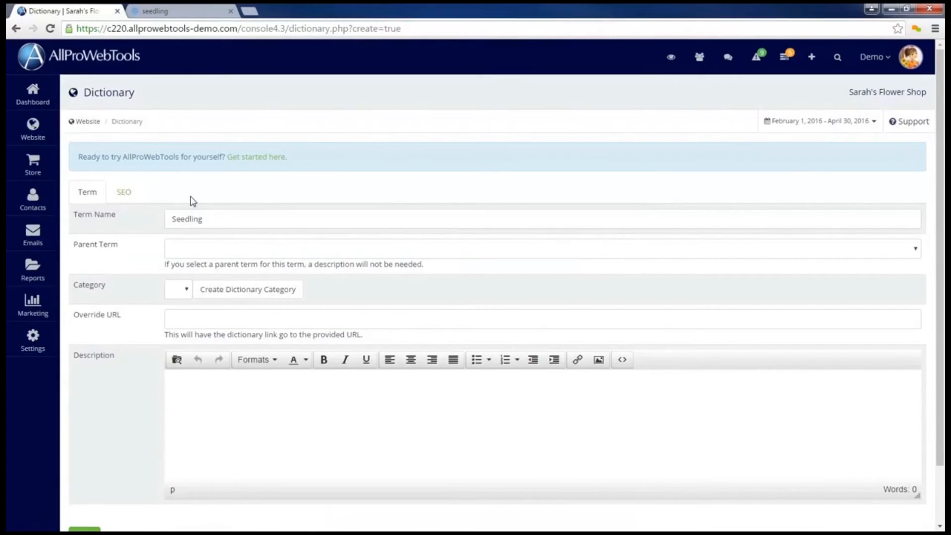
Step: Assign seedling as the new term's parent term and save it without a description, returning to the dictionary overview
click(270, 253)
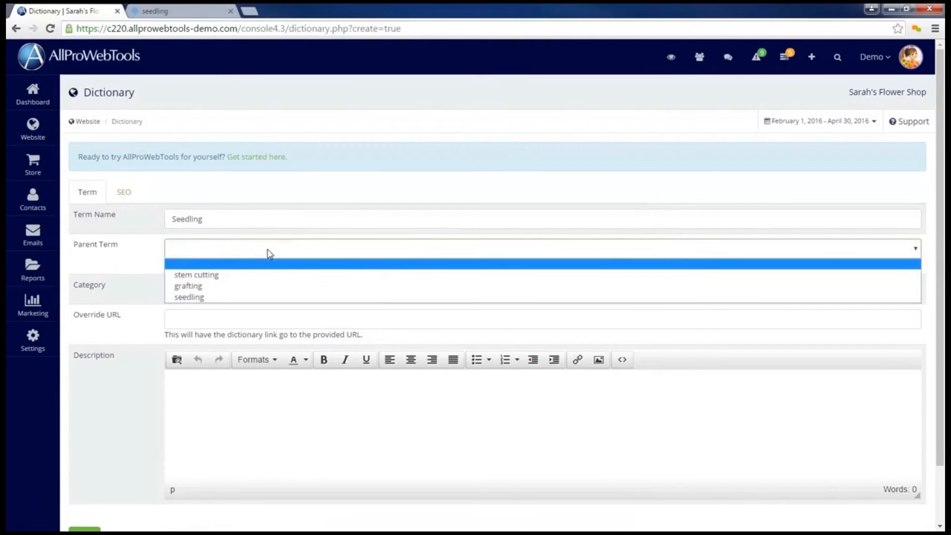
click(274, 298)
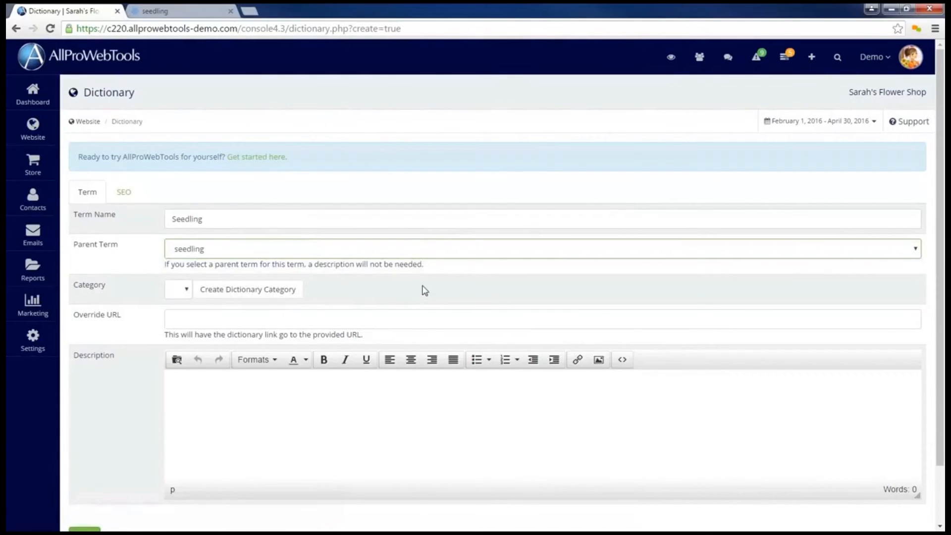
drag(163, 267, 434, 270)
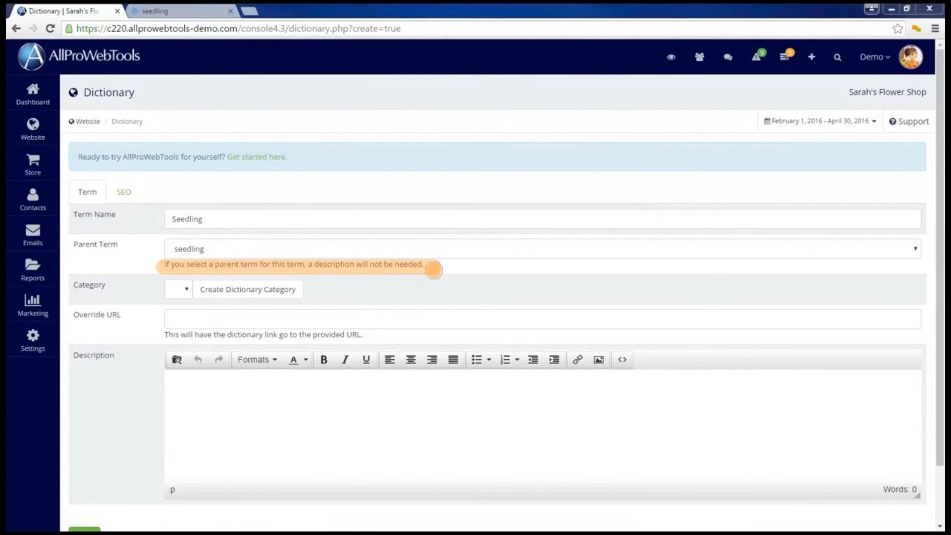
scroll(426, 269, down, 2)
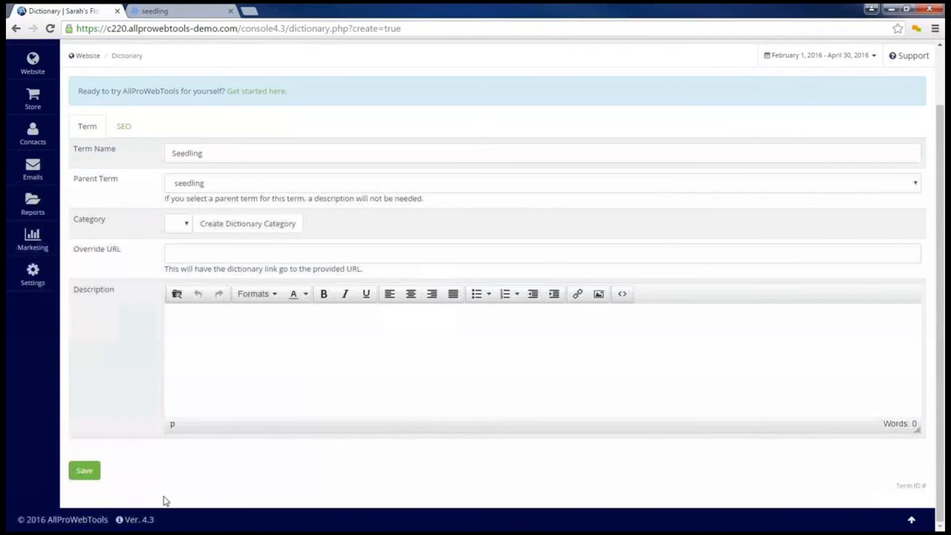
click(94, 477)
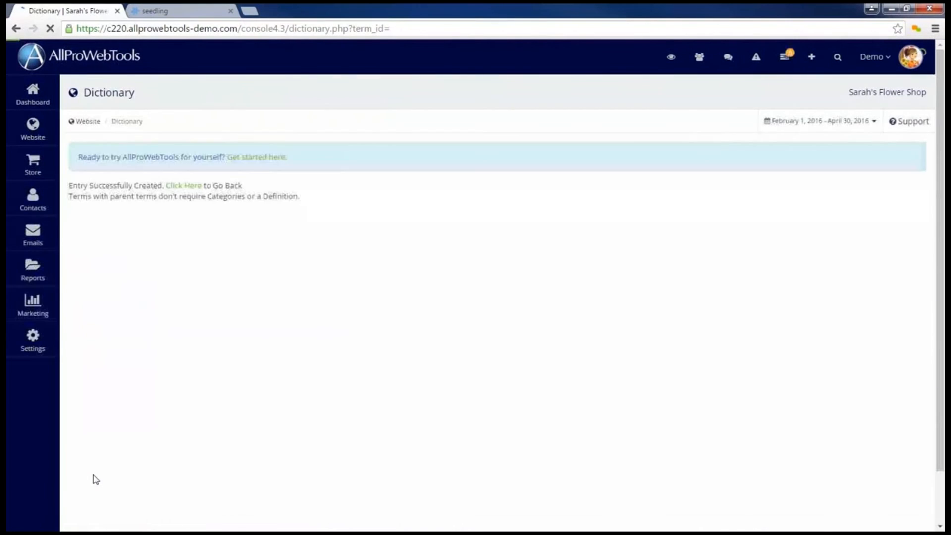
click(189, 190)
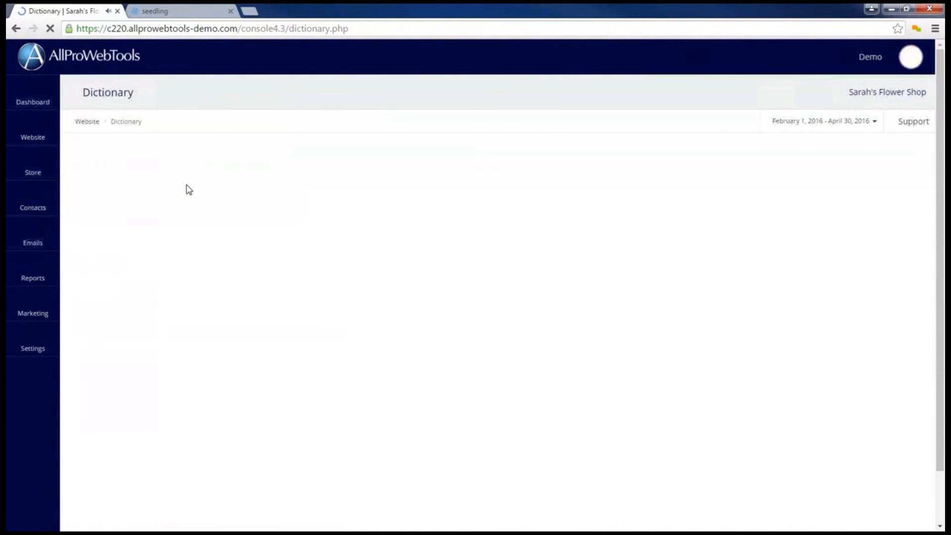